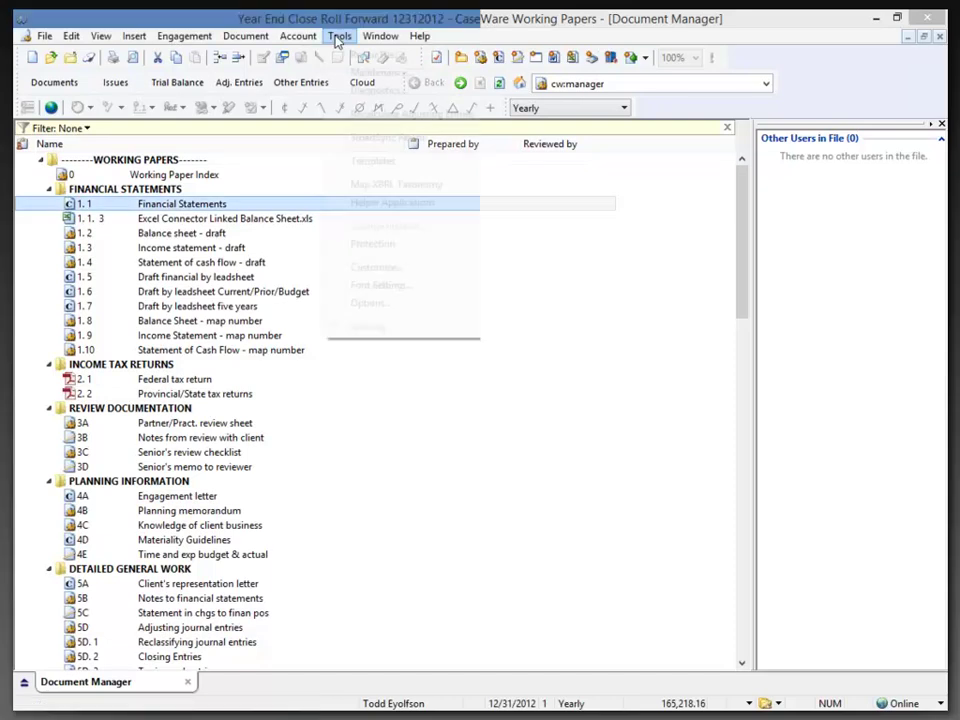
Review the Year End Close Path among the default paths in the program options.
{"action": "left_click", "coordinate": [370, 305]}
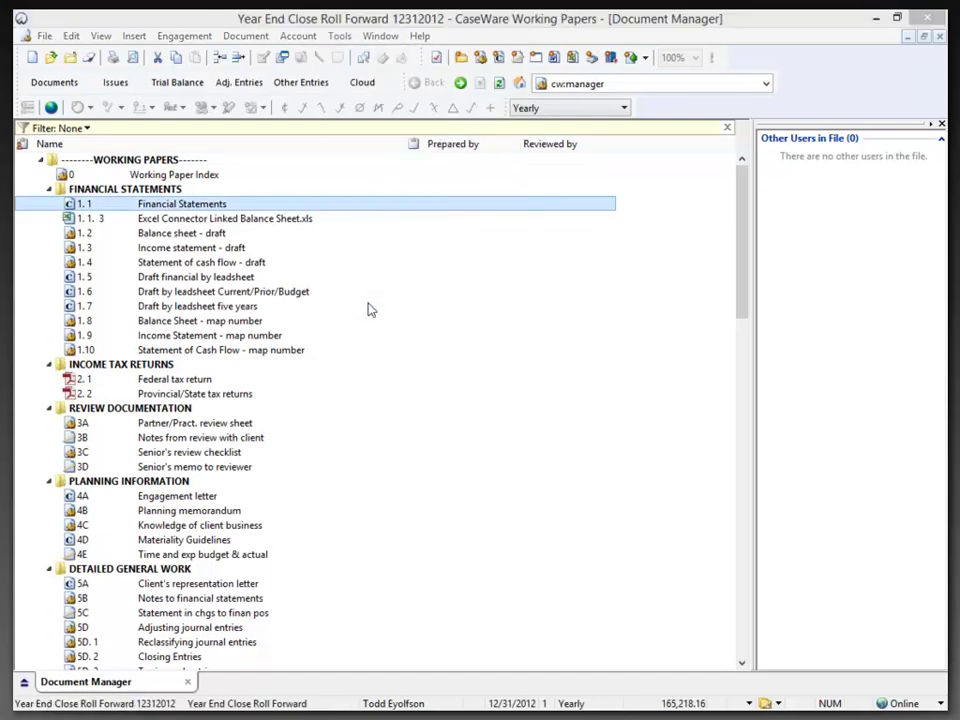
{"action": "left_click", "coordinate": [325, 207]}
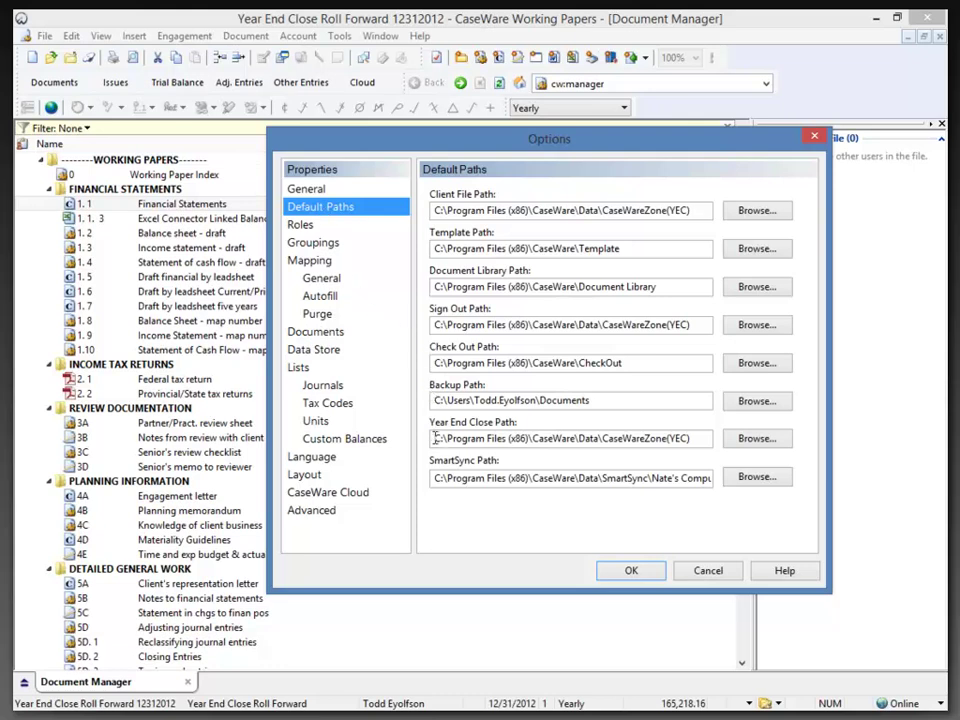
{"action": "left_click_drag", "start_coordinate": [436, 443], "coordinate": [696, 437]}
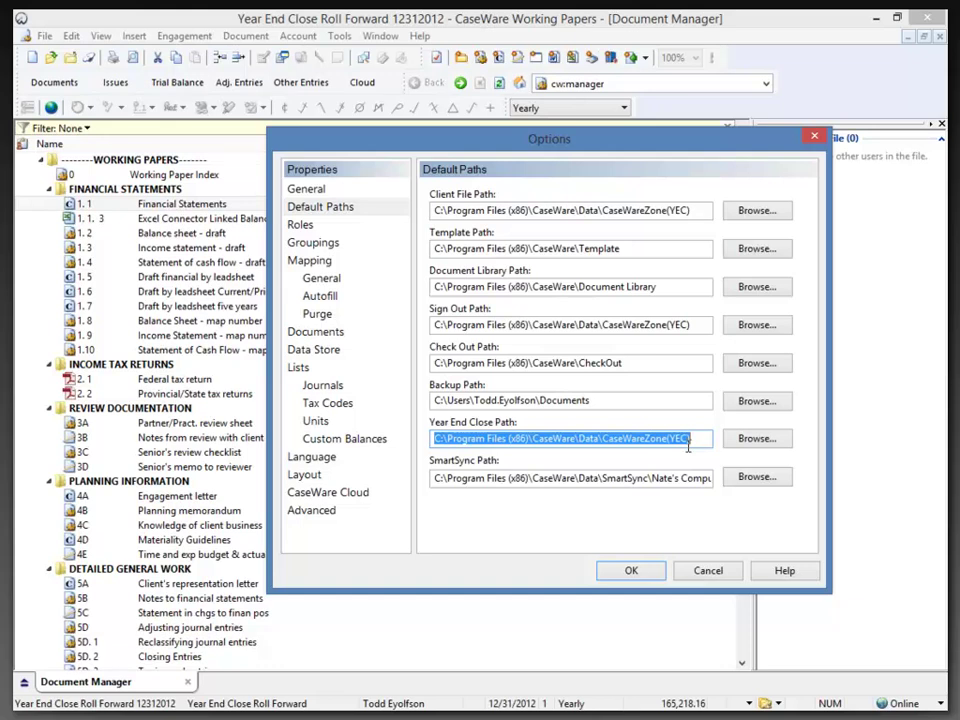
{"action": "left_click", "coordinate": [636, 570]}
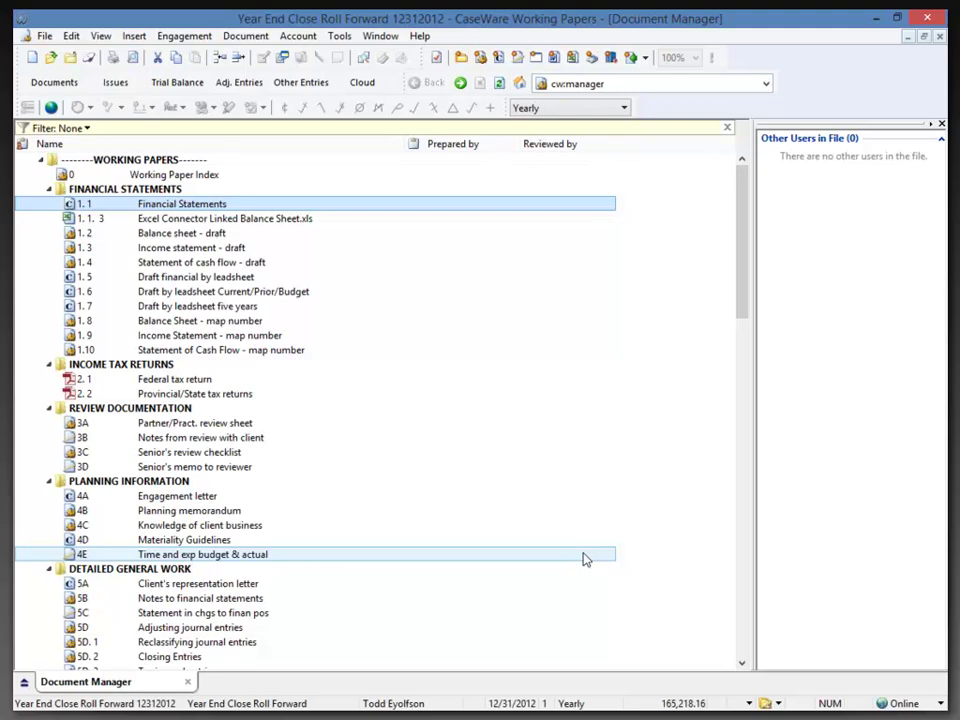
Switch Roll Forward off and back on in the properties of document 1.1 Financial Statements.
{"action": "right_click", "coordinate": [195, 207]}
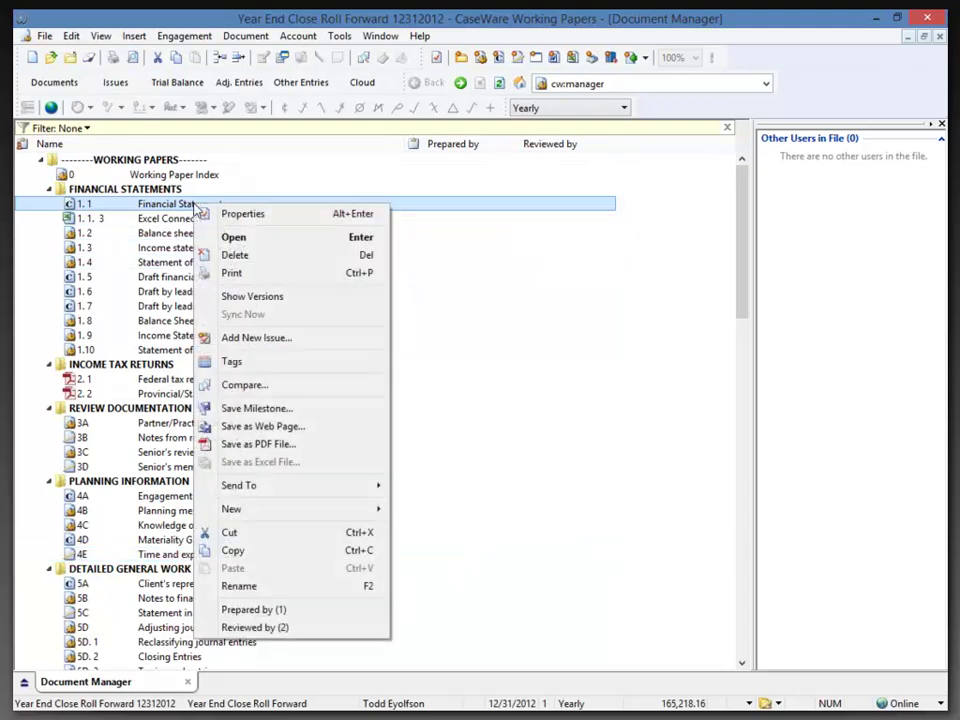
{"action": "left_click", "coordinate": [227, 217]}
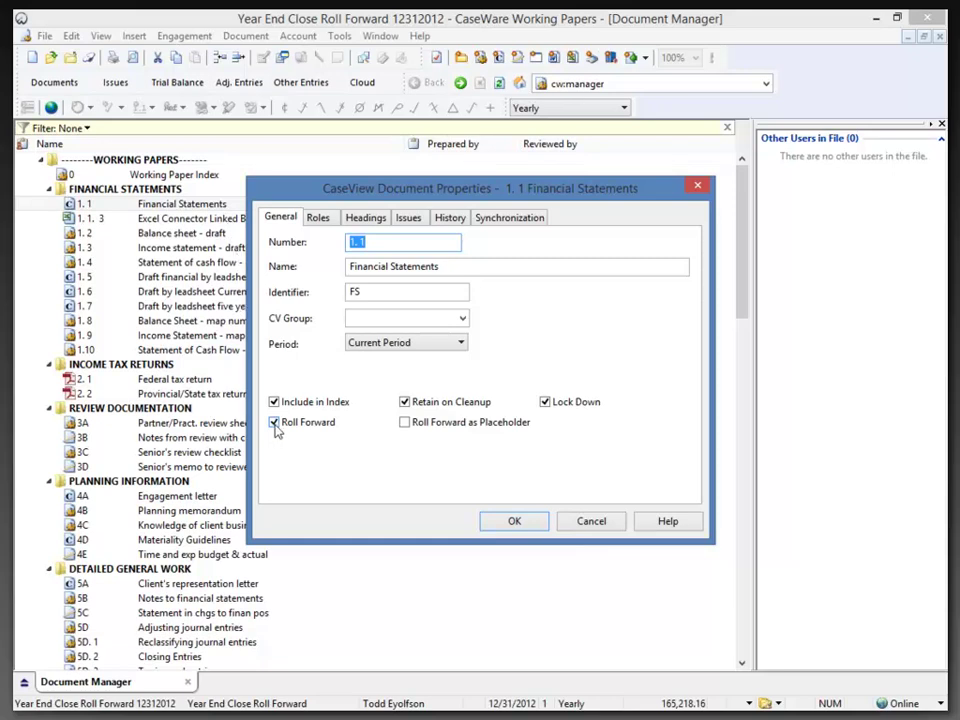
{"action": "left_click", "coordinate": [404, 423]}
{"action": "left_click", "coordinate": [274, 423]}
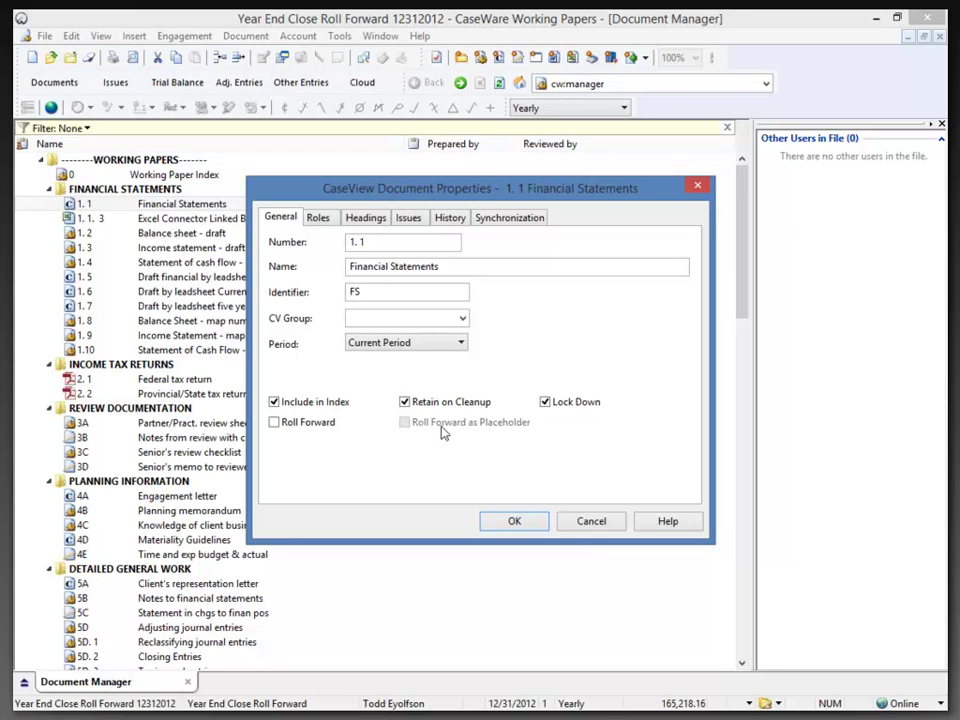
{"action": "left_click", "coordinate": [274, 422]}
{"action": "left_click", "coordinate": [513, 523]}
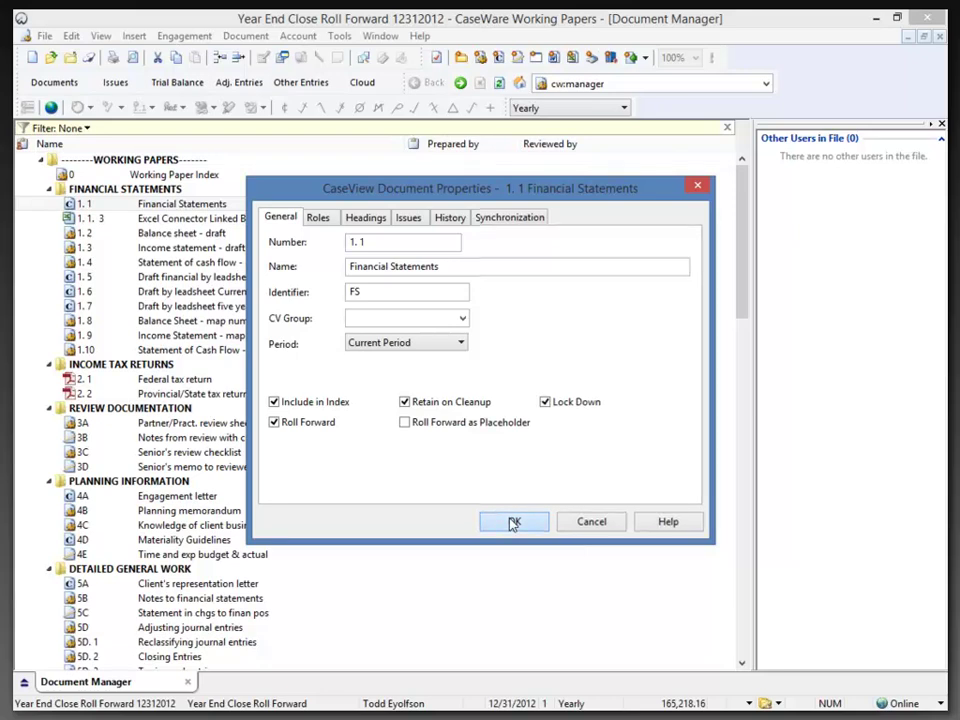
Examine the Roll Forward setting in the properties of the automatic document 1.2 Balance sheet - draft.
{"action": "right_click", "coordinate": [141, 236]}
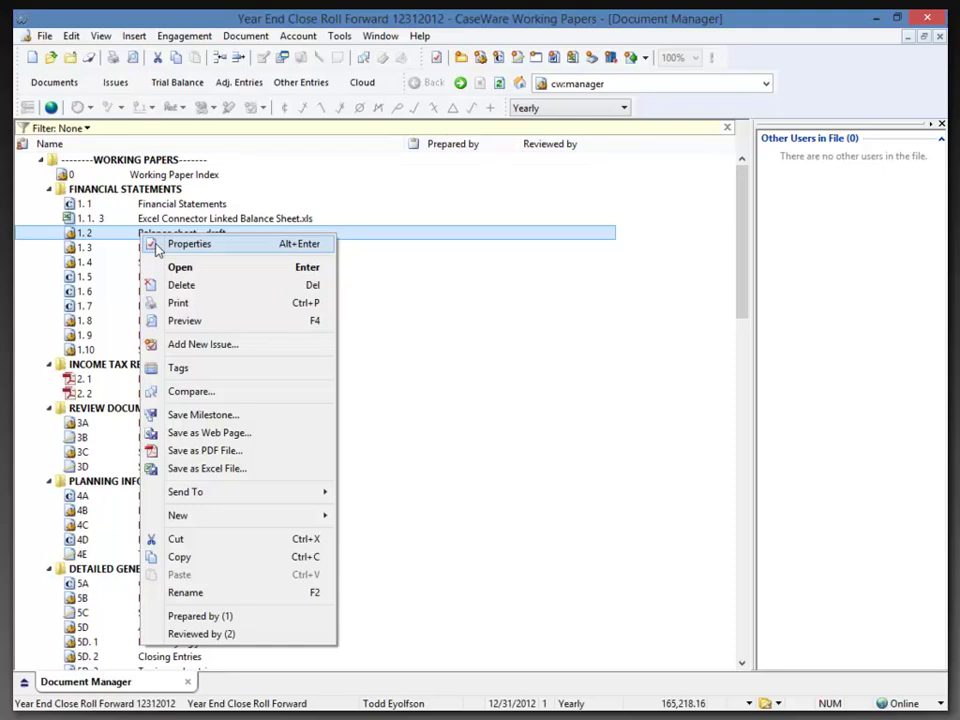
{"action": "key", "text": "Escape"}
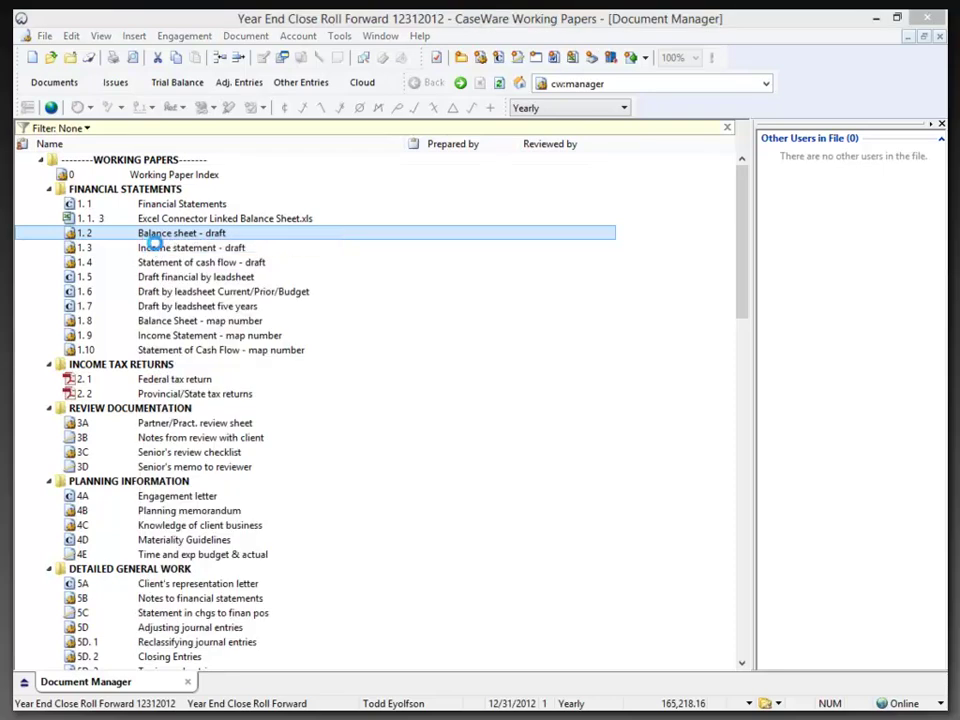
{"action": "double_click", "coordinate": [72, 239]}
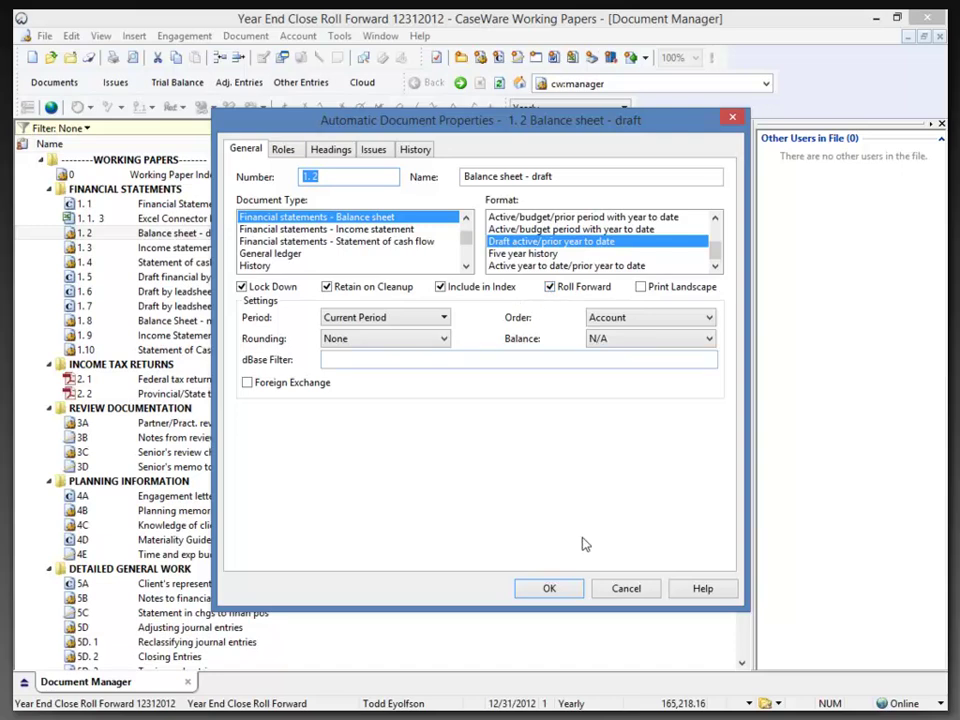
{"action": "left_click", "coordinate": [624, 594]}
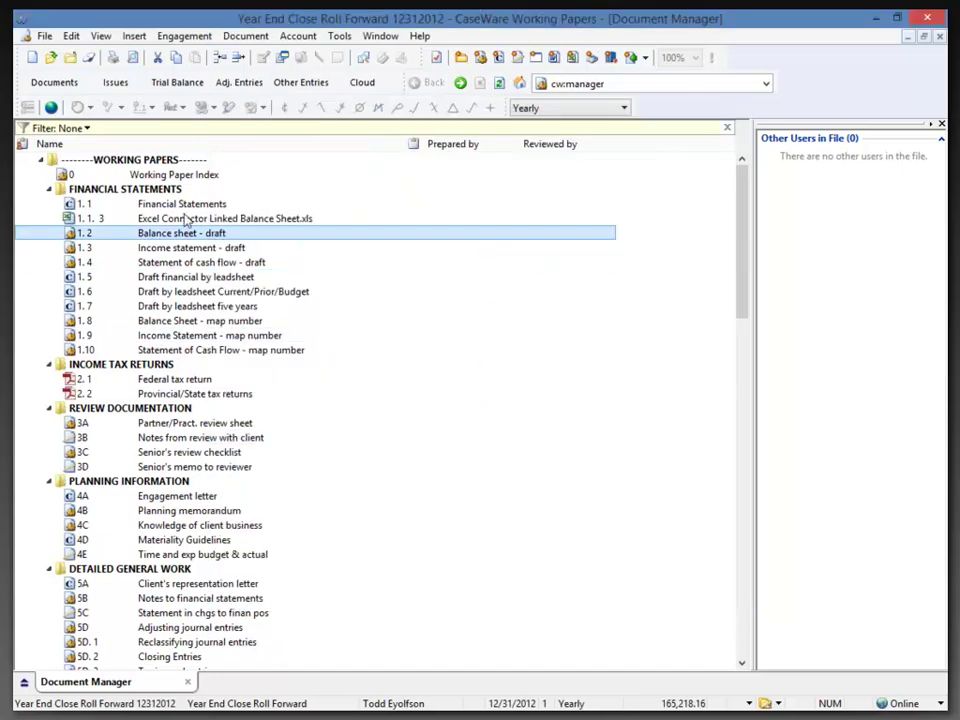
Switch Roll Forward as Placeholder on and back off in the properties of document 1.1 Financial Statements.
{"action": "left_click", "coordinate": [189, 203]}
{"action": "right_click", "coordinate": [210, 200]}
{"action": "left_click", "coordinate": [224, 210]}
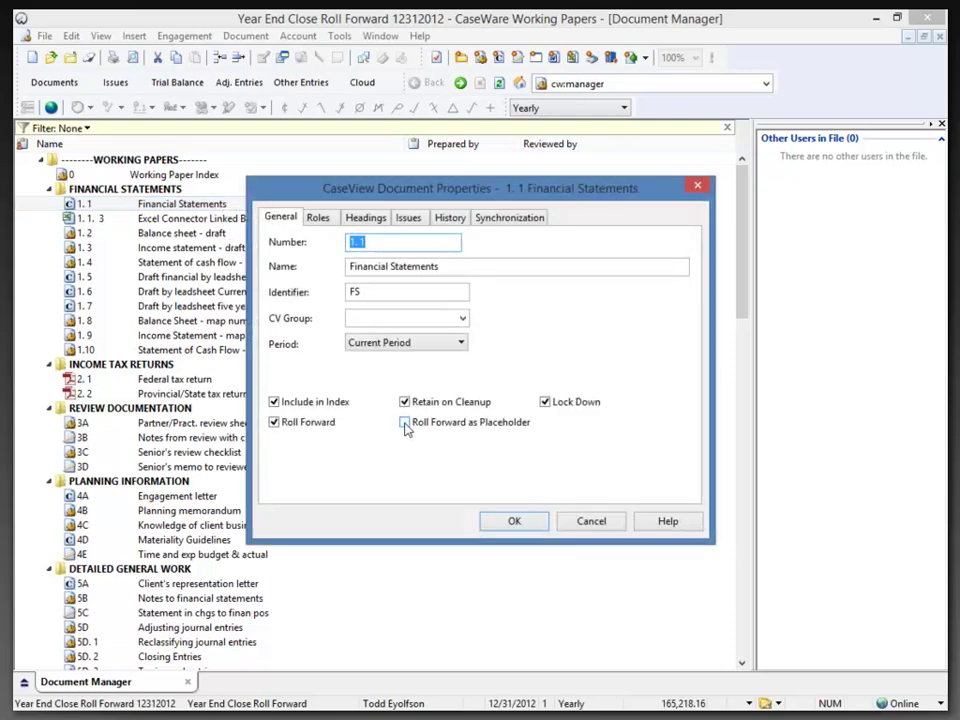
{"action": "left_click", "coordinate": [405, 425]}
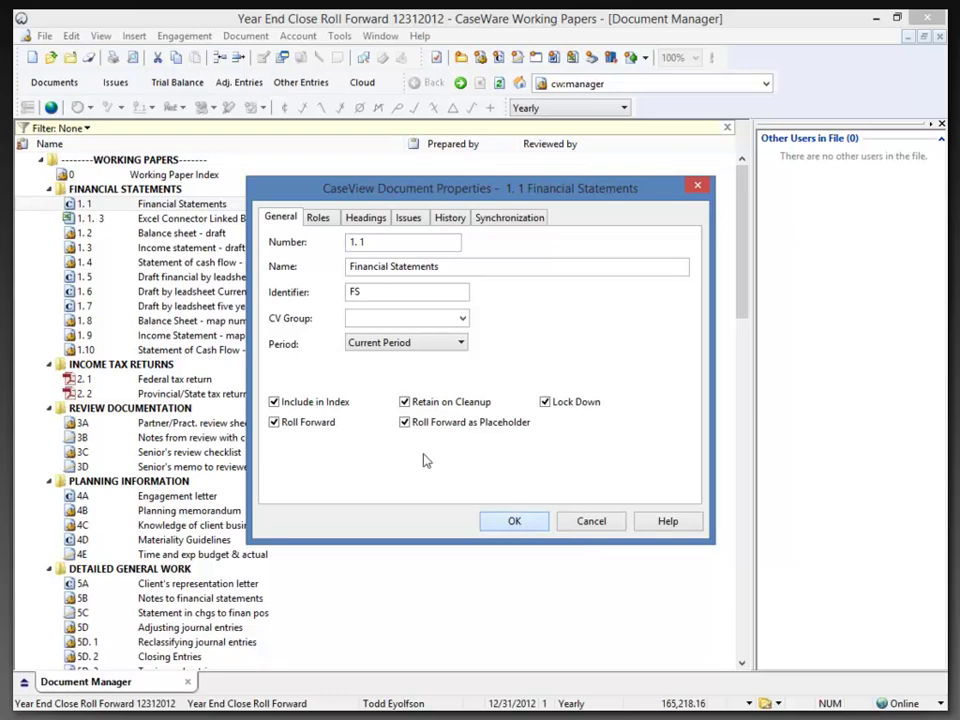
{"action": "left_click", "coordinate": [404, 422]}
{"action": "left_click", "coordinate": [497, 522]}
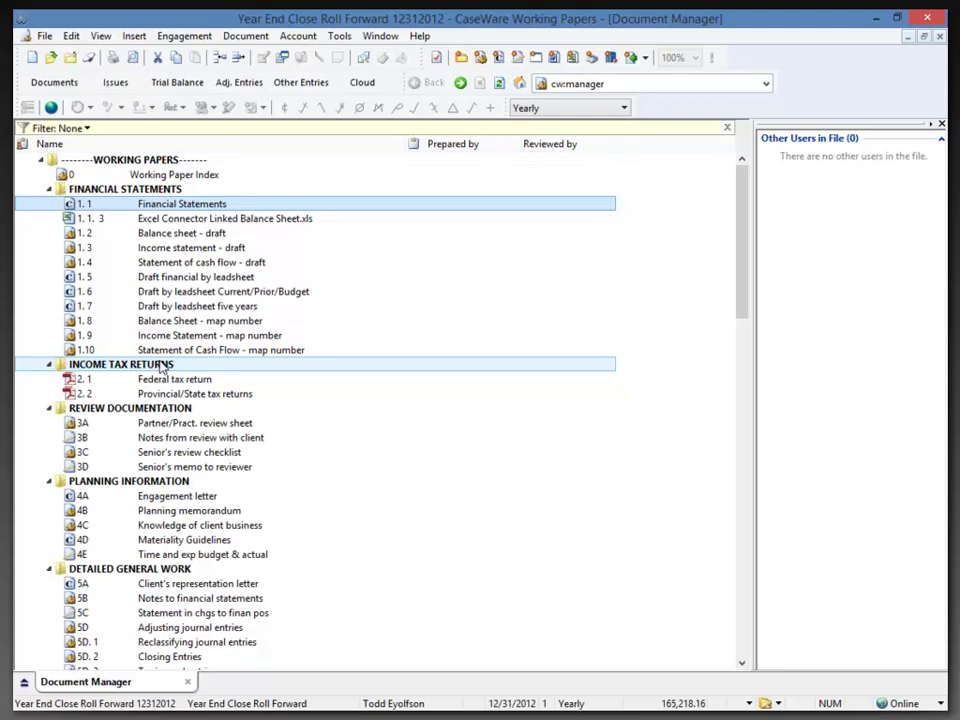
Show the hidden Roll Forward and Roll Forward as Placeholder columns in the document list, placed directly after Name.
{"action": "left_click", "coordinate": [108, 38]}
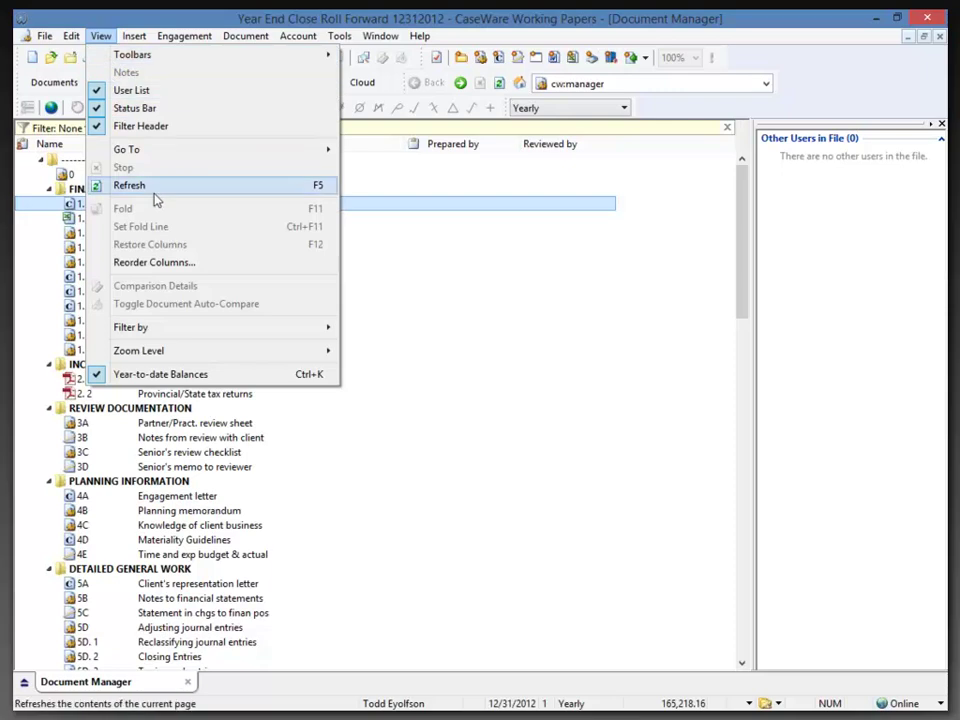
{"action": "left_click", "coordinate": [154, 262]}
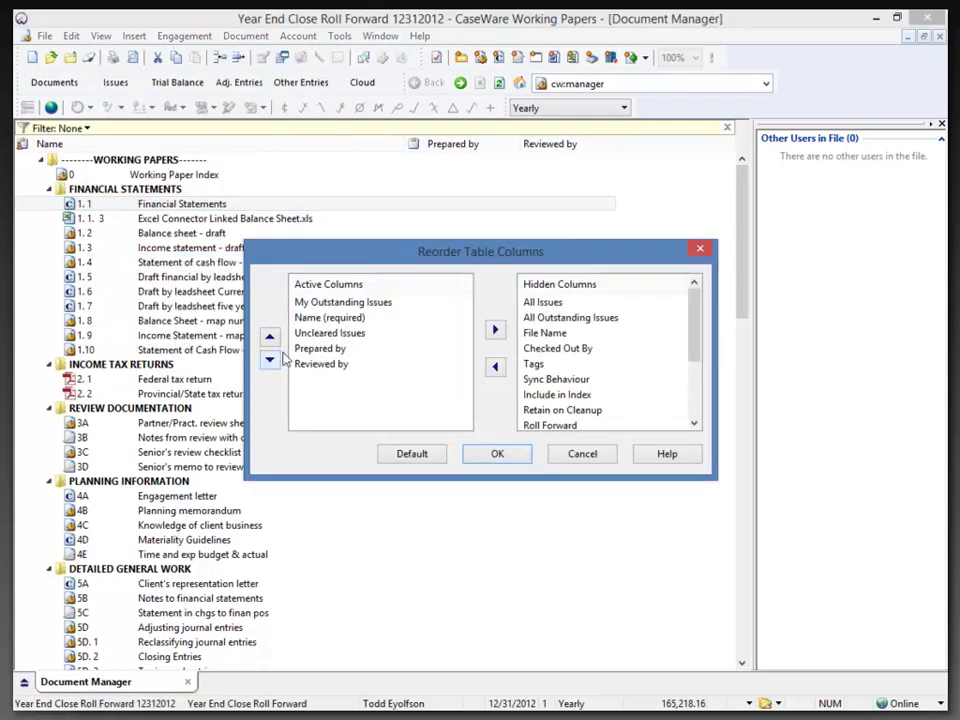
{"action": "left_click", "coordinate": [311, 320]}
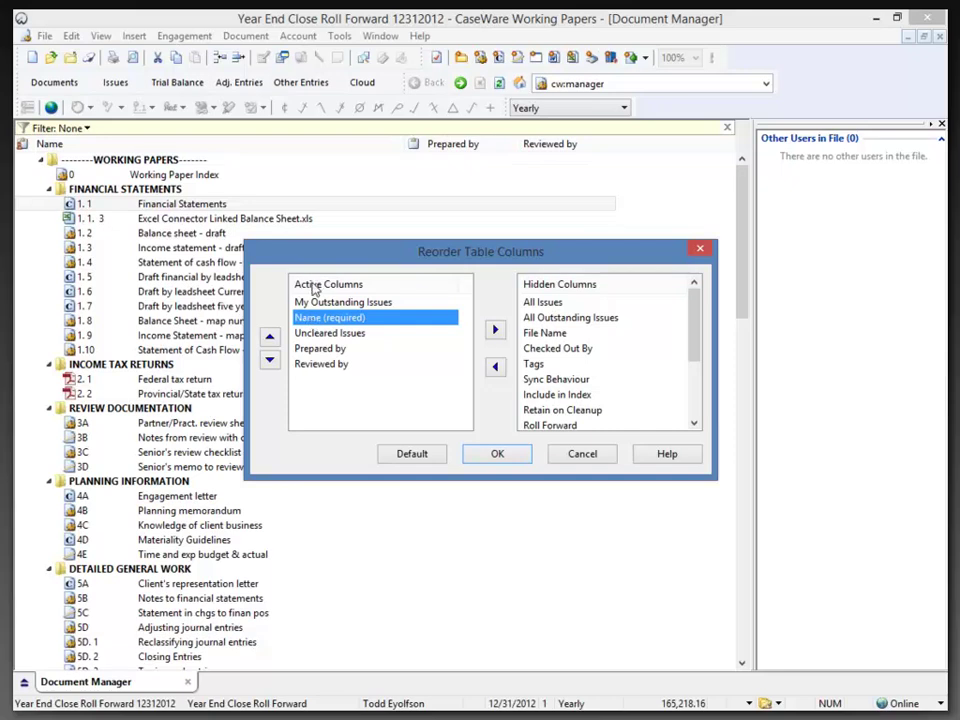
{"action": "left_click", "coordinate": [694, 425]}
{"action": "left_click", "coordinate": [694, 425]}
{"action": "left_click", "coordinate": [553, 396]}
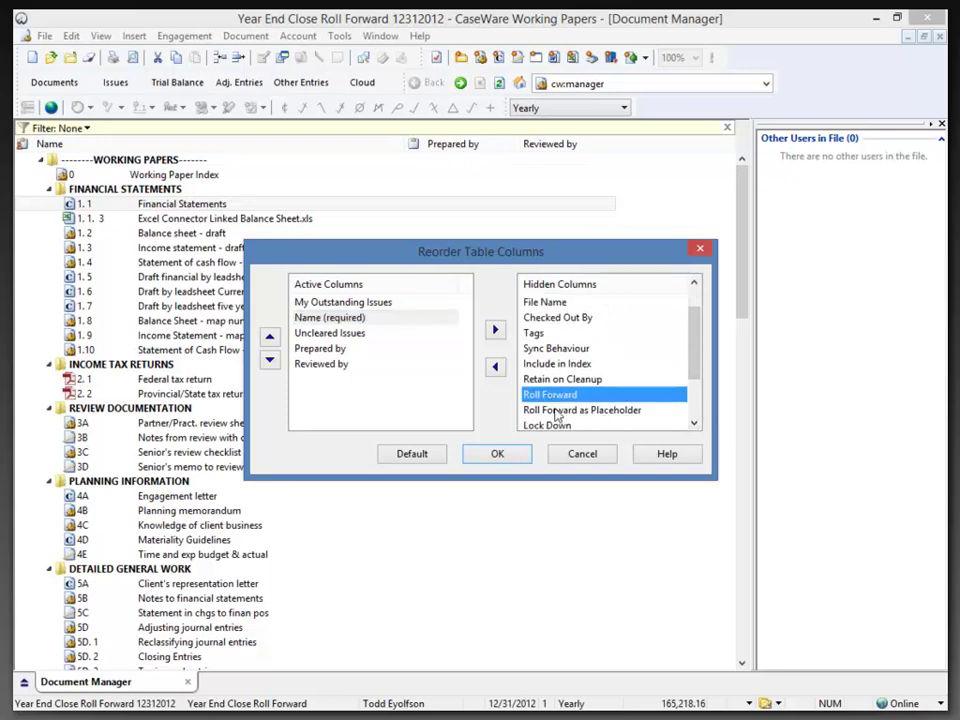
{"action": "left_click", "coordinate": [557, 412], "text": "ctrl"}
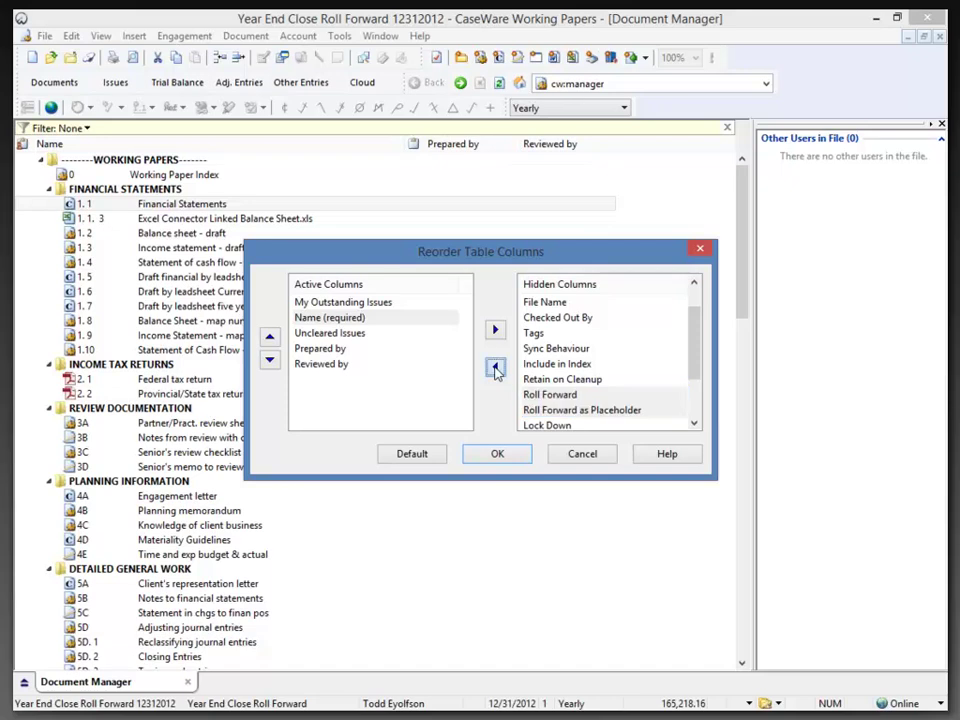
{"action": "left_click", "coordinate": [495, 369]}
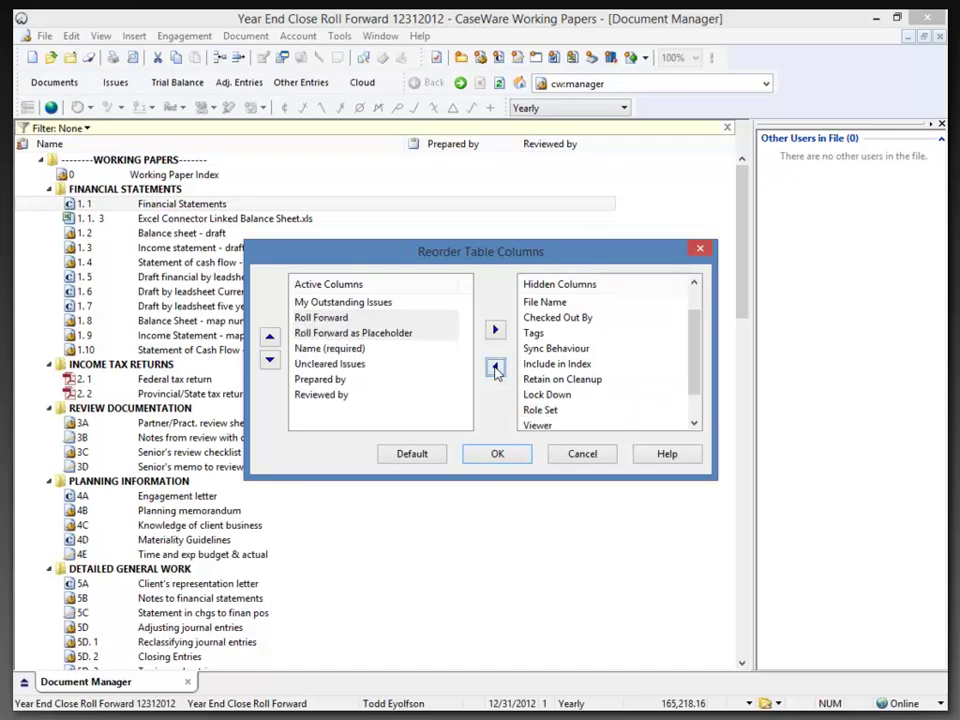
{"action": "left_click", "coordinate": [269, 359]}
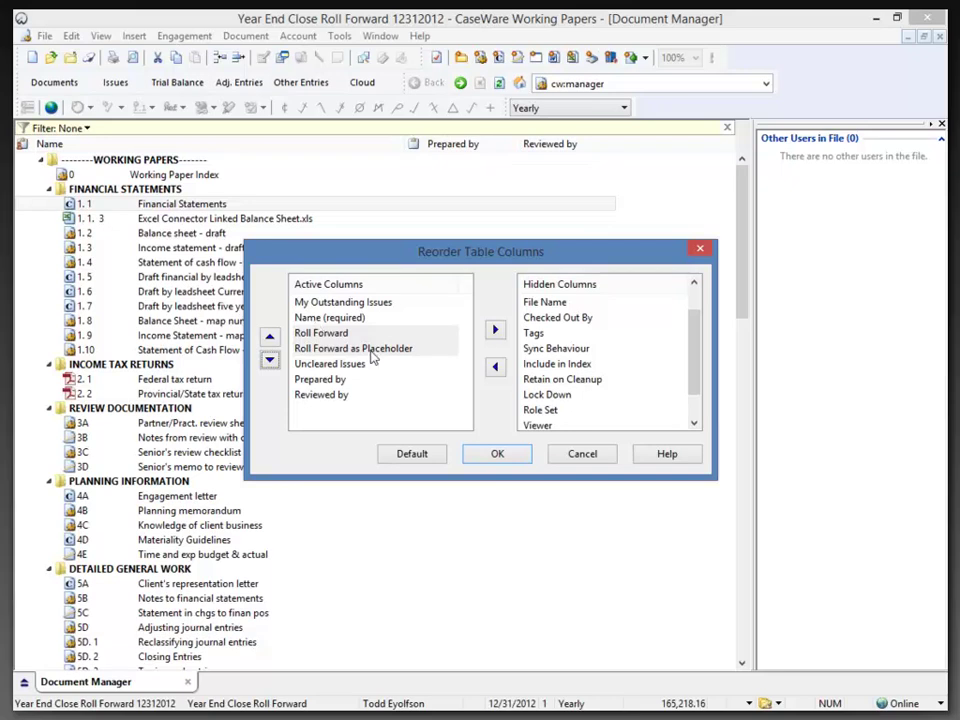
{"action": "left_click", "coordinate": [493, 455]}
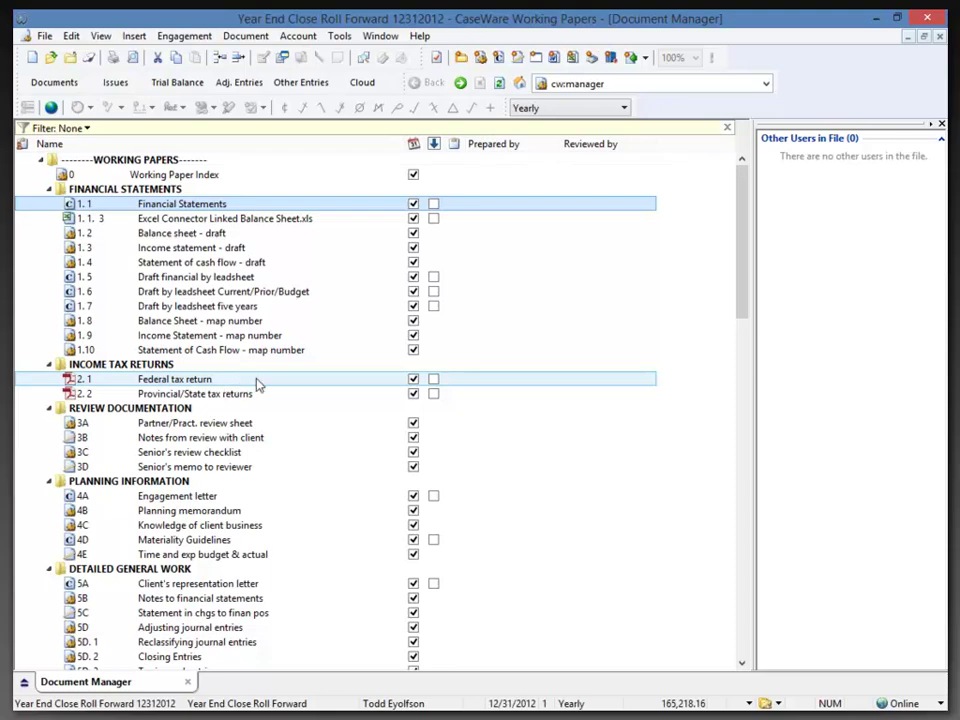
Enable Roll Forward as Placeholder for the Federal tax return and Provincial/State tax returns documents.
{"action": "left_click", "coordinate": [433, 380]}
{"action": "left_click", "coordinate": [433, 394]}
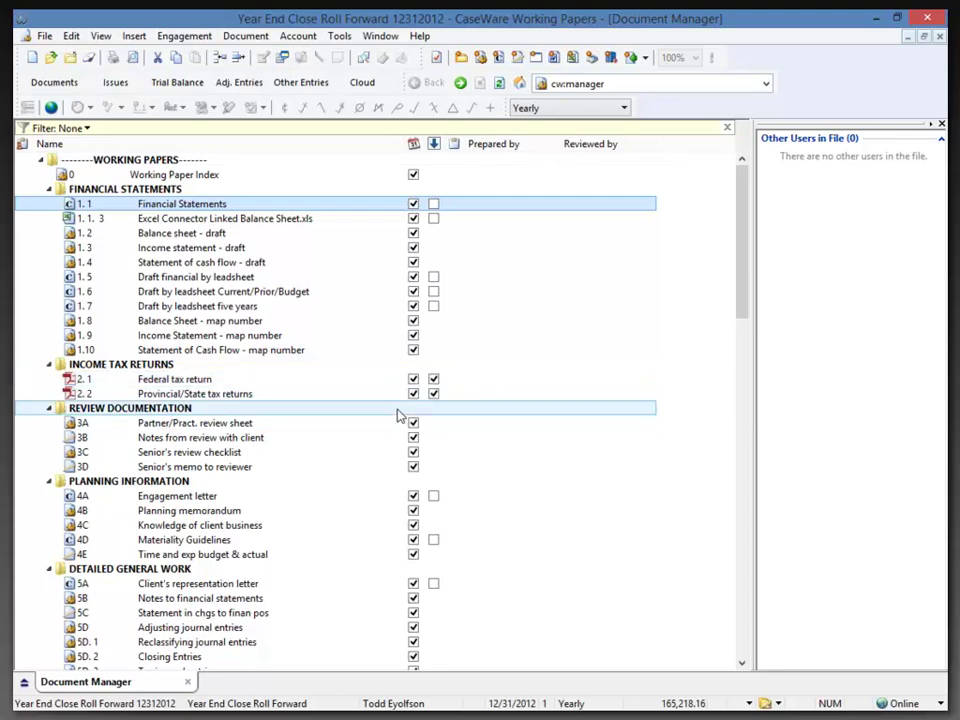